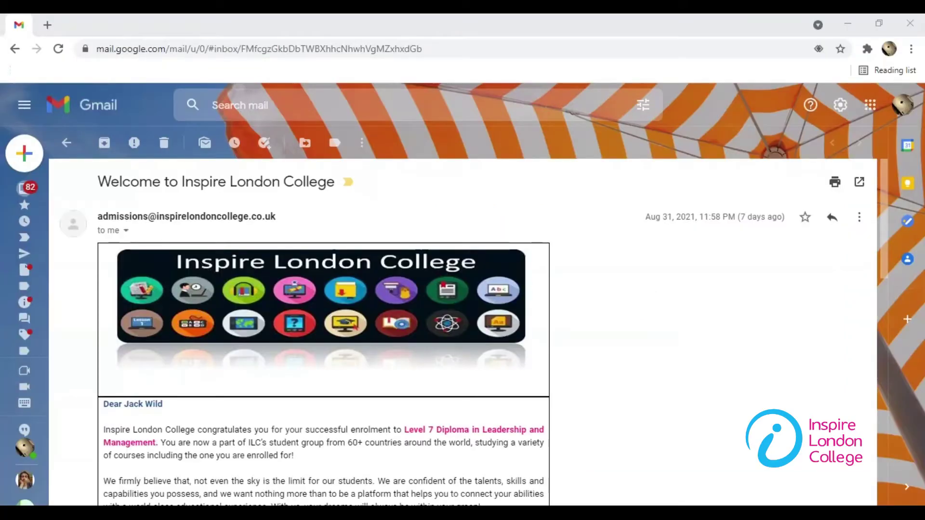
Step: Scroll down the Inspire London College welcome email to the Login Details section
{"action": "scroll", "coordinate": [491, 243], "scroll_direction": "down", "scroll_amount": 3}
{"action": "scroll", "coordinate": [490, 238], "scroll_direction": "down", "scroll_amount": 5}
Step: Open the college Moodle site from the email and log in with the student's username and password
{"action": "left_click", "coordinate": [262, 376]}
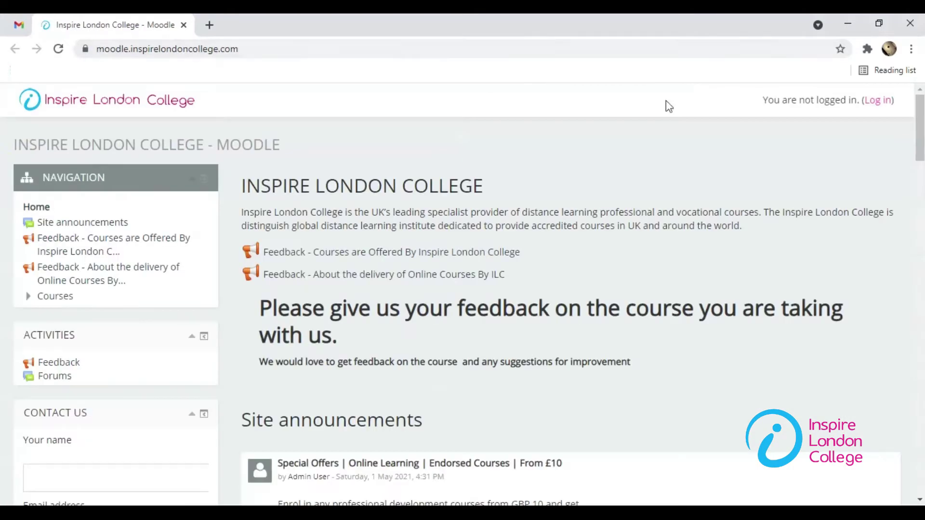
{"action": "left_click", "coordinate": [875, 102]}
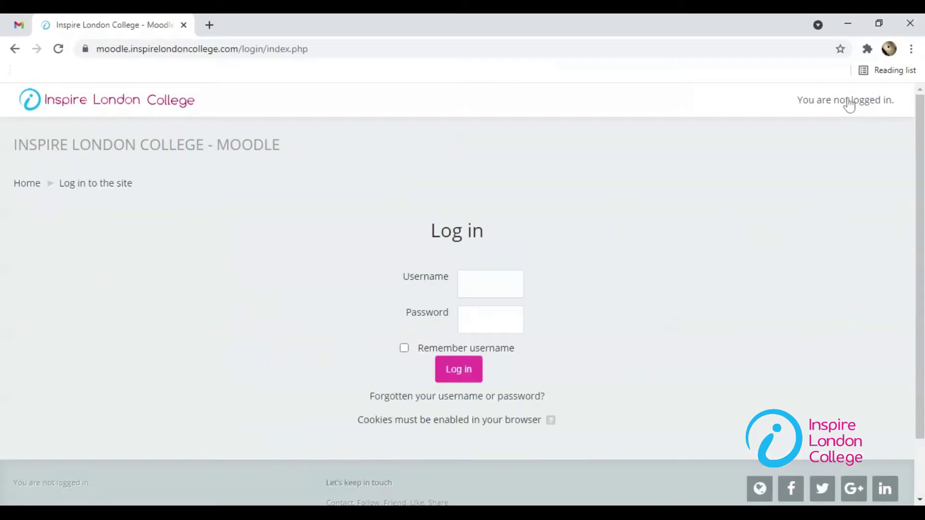
{"action": "left_click", "coordinate": [490, 284]}
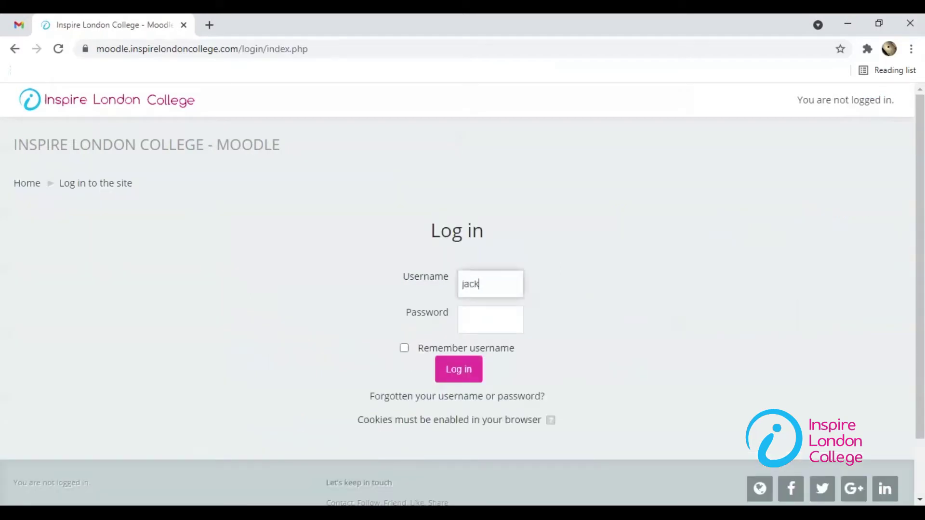
{"action": "key", "text": "Tab"}
{"action": "type", "text": "*********"}
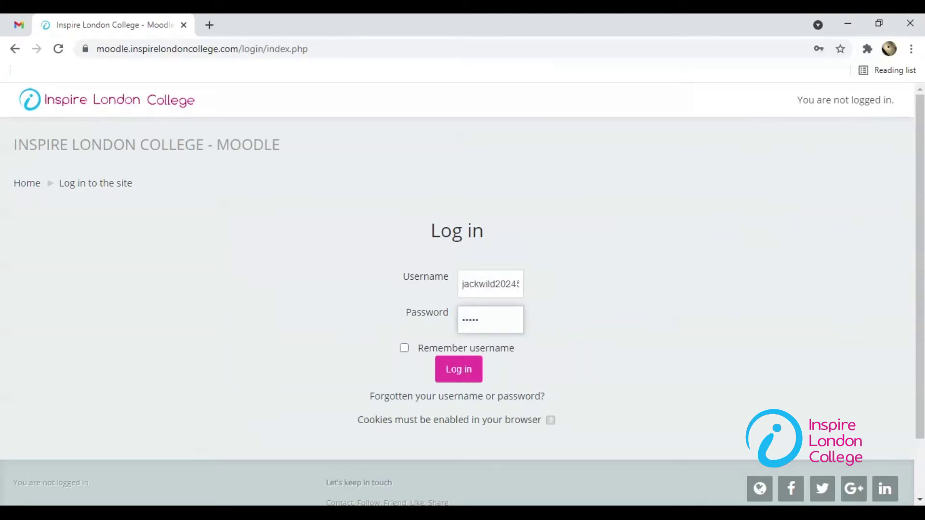
{"action": "key", "text": "Return"}
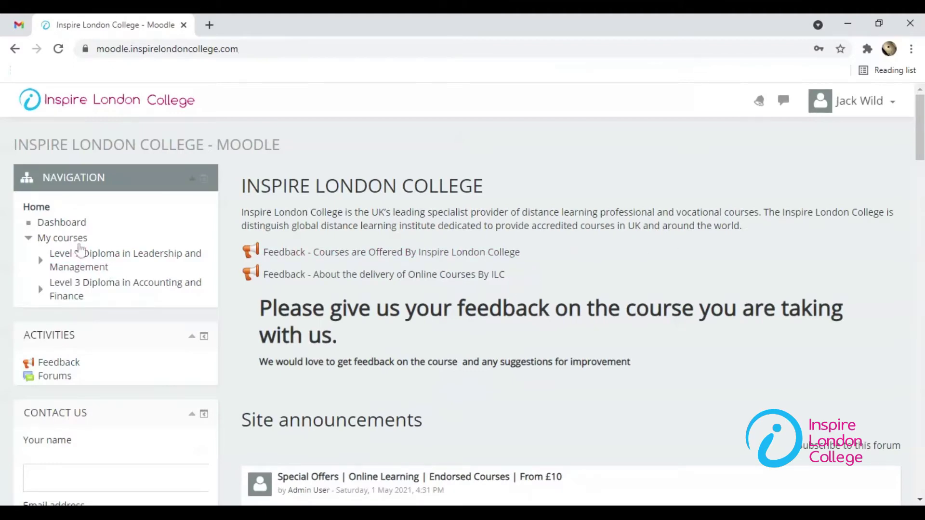
Step: Open the Level 7 Diploma in Leadership and Management category, then its Endorsed Diploma course
{"action": "left_click", "coordinate": [135, 261]}
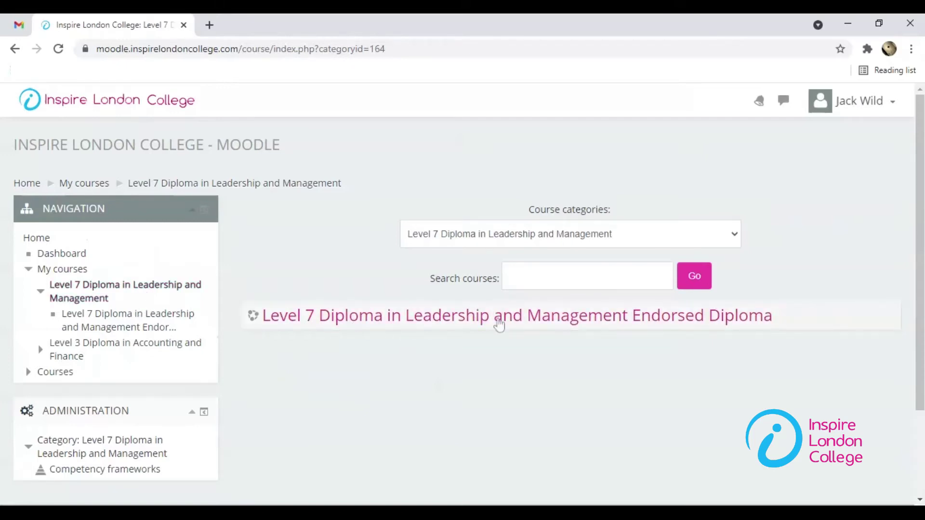
{"action": "left_click", "coordinate": [499, 326]}
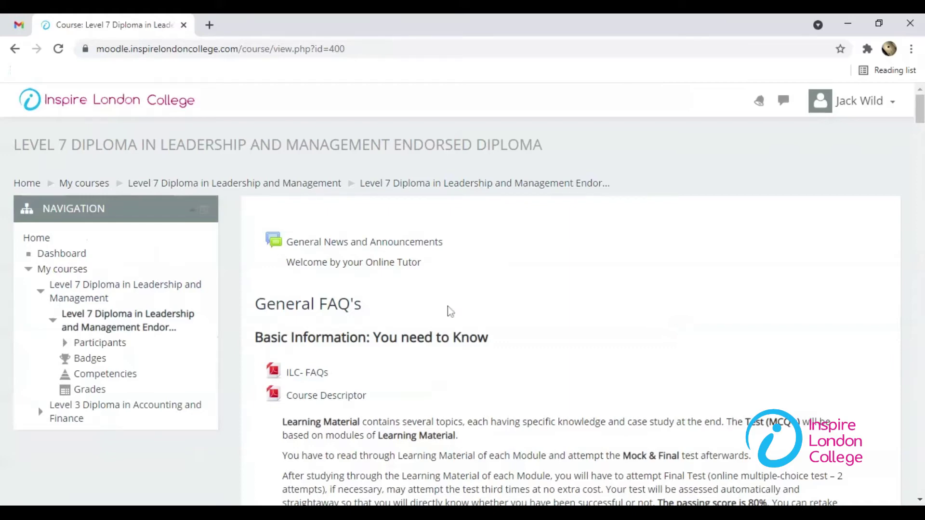
{"action": "scroll", "coordinate": [446, 309], "scroll_direction": "down", "scroll_amount": 1}
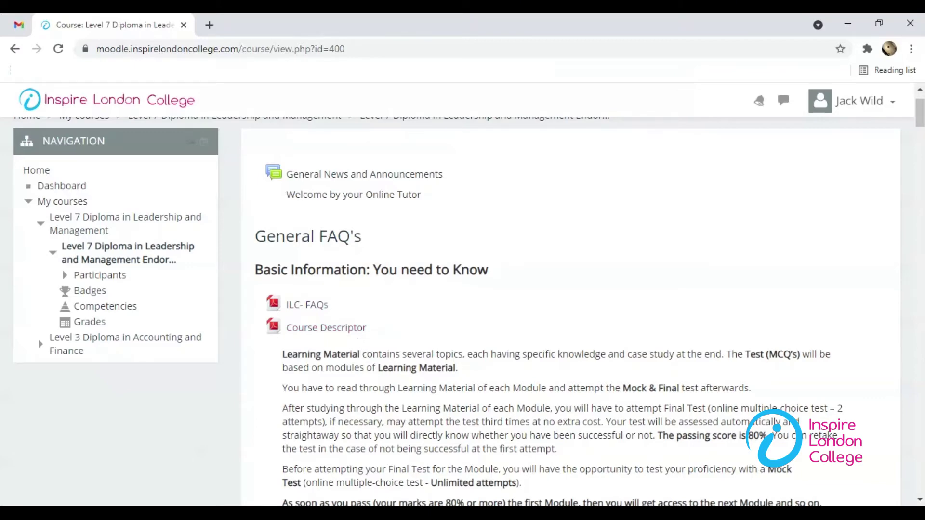
Step: Scroll down the course page to Module 1 - Self Leadership and open Final Test Module 1
{"action": "scroll", "coordinate": [365, 350], "scroll_direction": "down", "scroll_amount": 3}
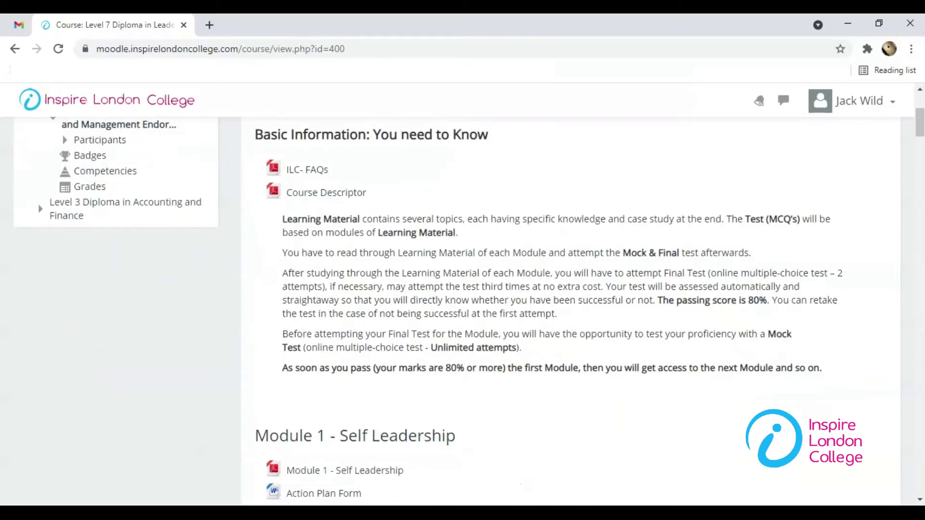
{"action": "scroll", "coordinate": [368, 326], "scroll_direction": "down", "scroll_amount": 3}
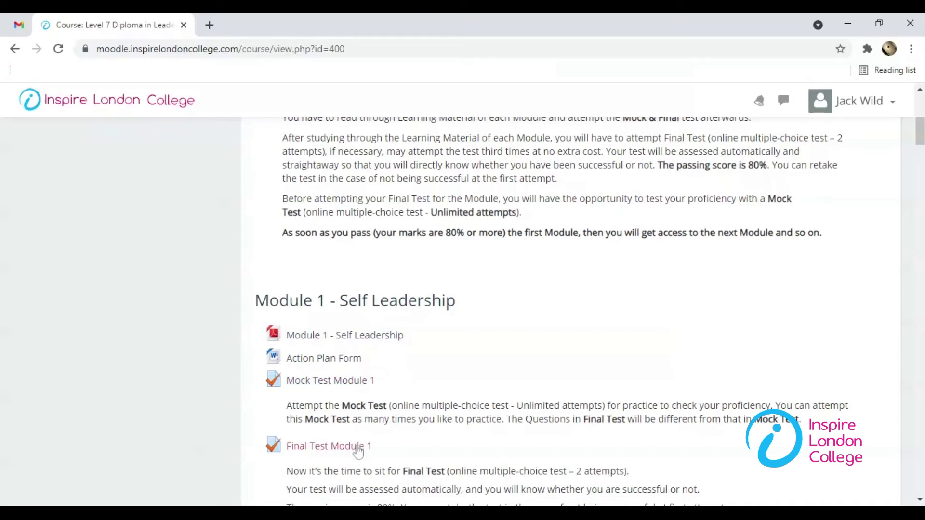
{"action": "scroll", "coordinate": [363, 454], "scroll_direction": "down", "scroll_amount": 3}
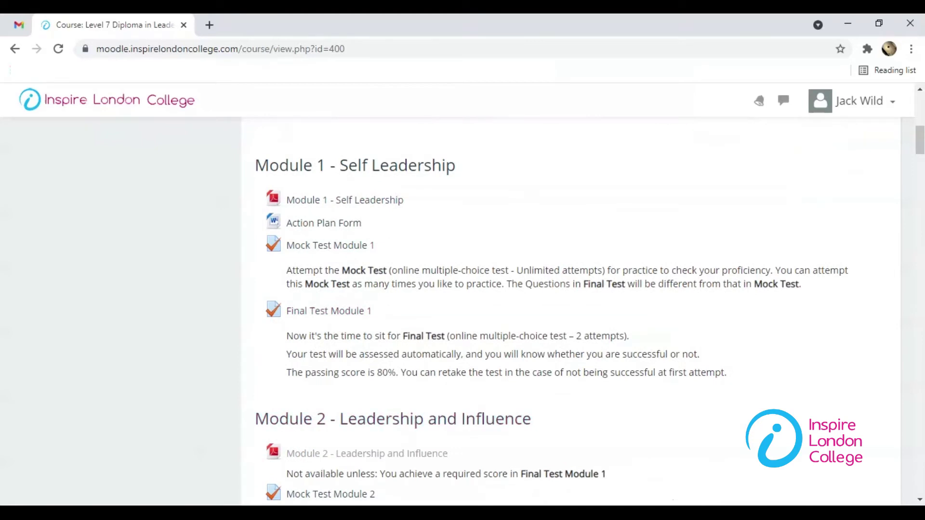
{"action": "scroll", "coordinate": [399, 430], "scroll_direction": "down", "scroll_amount": 2}
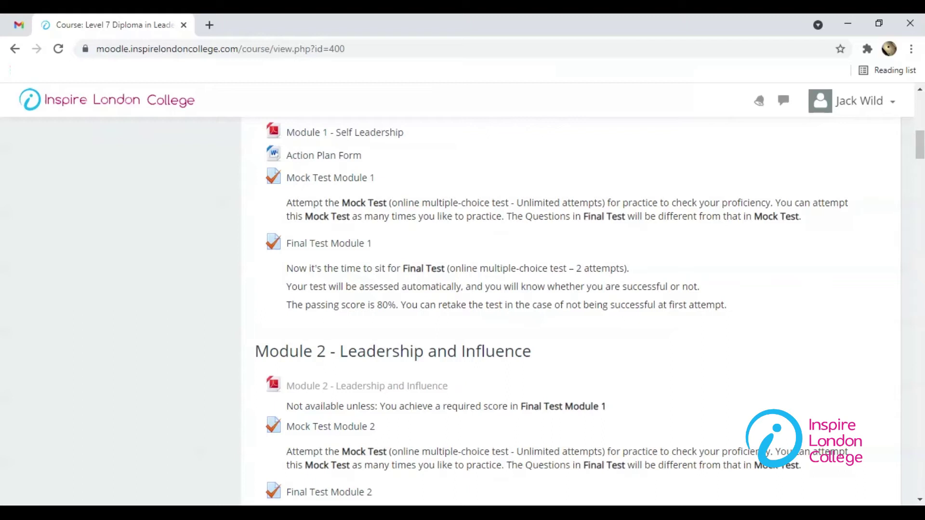
{"action": "left_click_drag", "start_coordinate": [449, 386], "coordinate": [283, 391]}
{"action": "scroll", "coordinate": [327, 311], "scroll_direction": "up", "scroll_amount": 2}
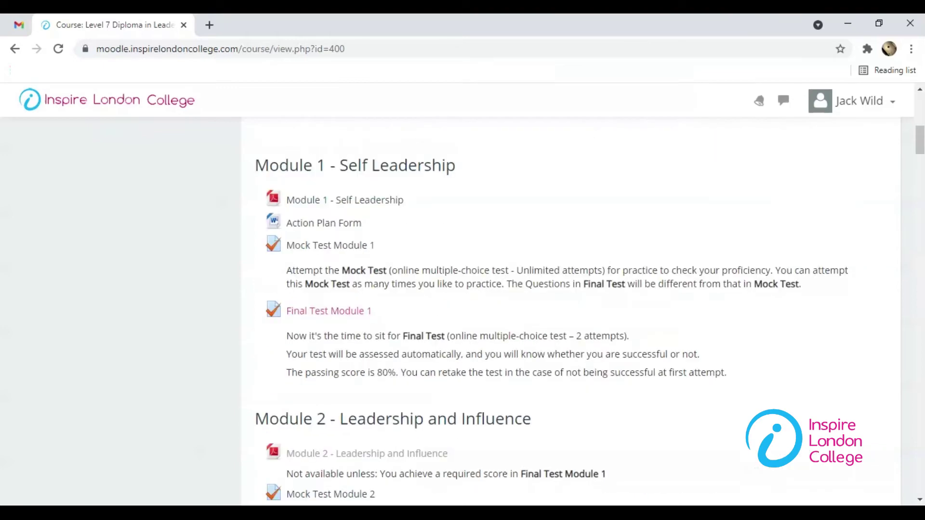
{"action": "left_click", "coordinate": [360, 318]}
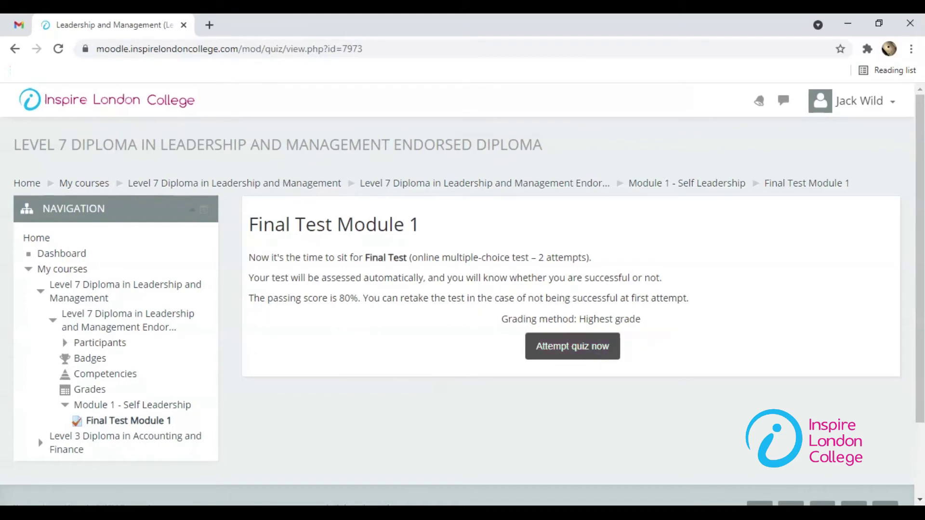
Step: Start a new attempt at the Final Test Module 1 quiz
{"action": "left_click", "coordinate": [587, 354]}
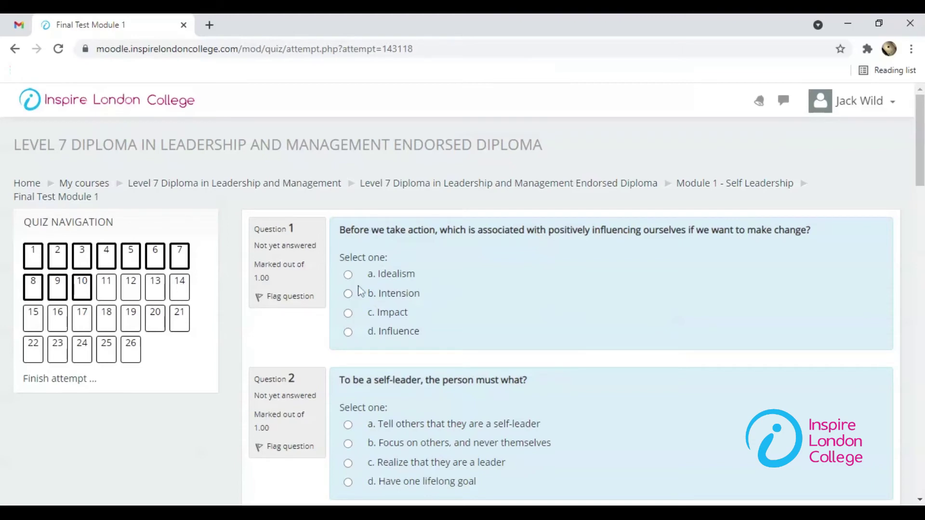
Step: Move through the first two quiz pages to the third page of questions
{"action": "scroll", "coordinate": [396, 304], "scroll_direction": "down", "scroll_amount": 3}
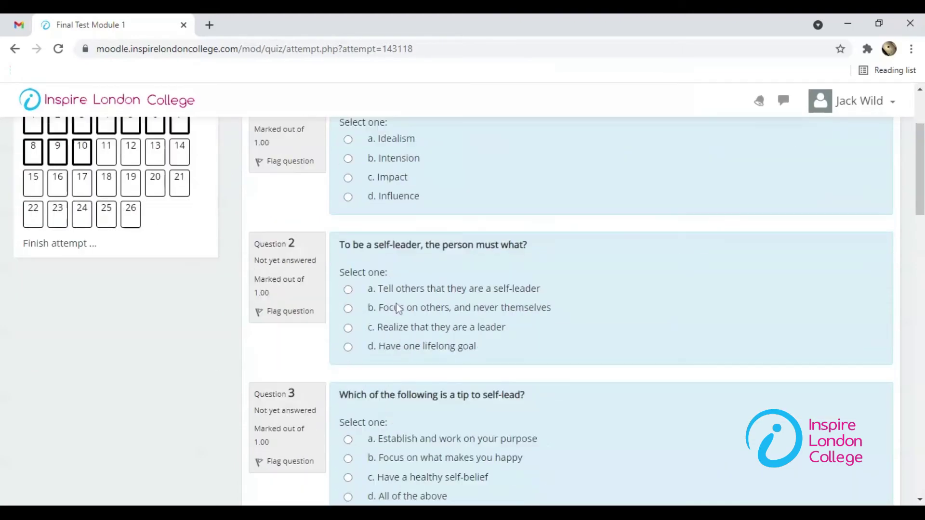
{"action": "scroll", "coordinate": [398, 308], "scroll_direction": "down", "scroll_amount": 15}
{"action": "scroll", "coordinate": [396, 304], "scroll_direction": "down", "scroll_amount": 14}
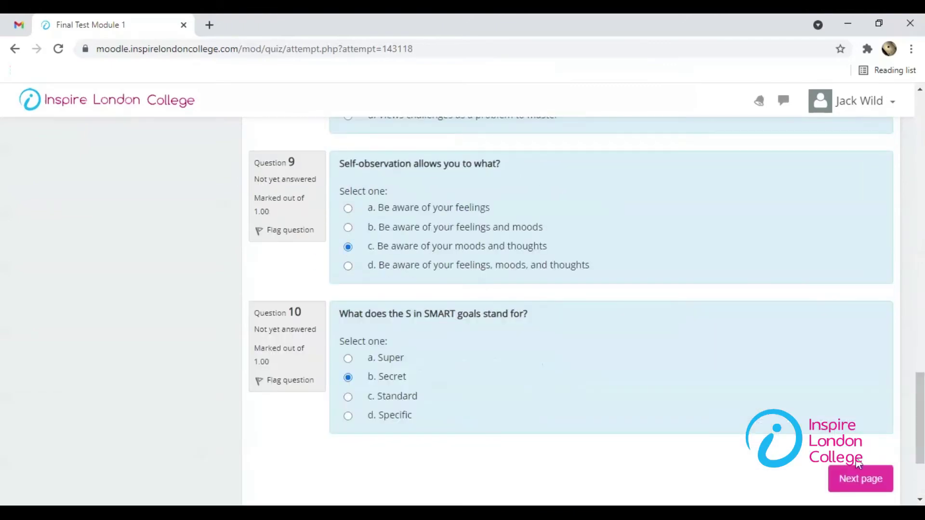
{"action": "left_click", "coordinate": [857, 470]}
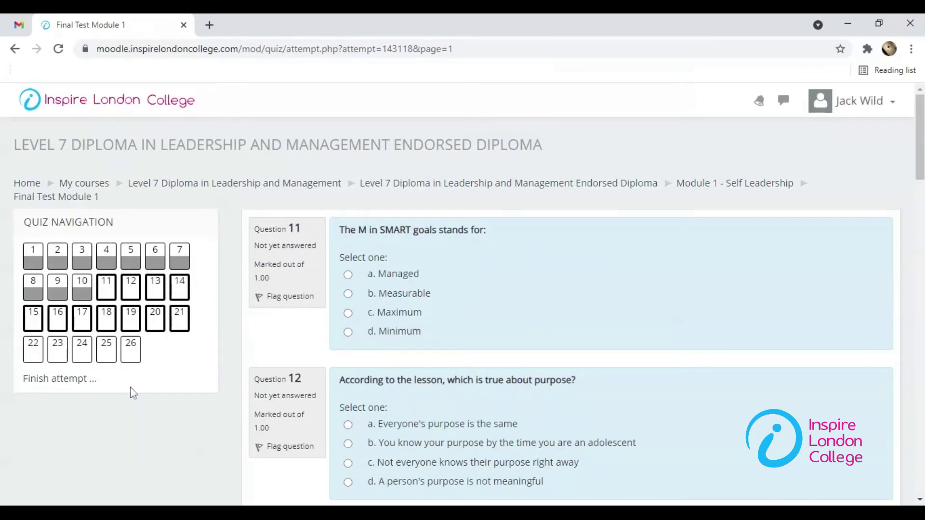
{"action": "scroll", "coordinate": [302, 324], "scroll_direction": "down", "scroll_amount": 20}
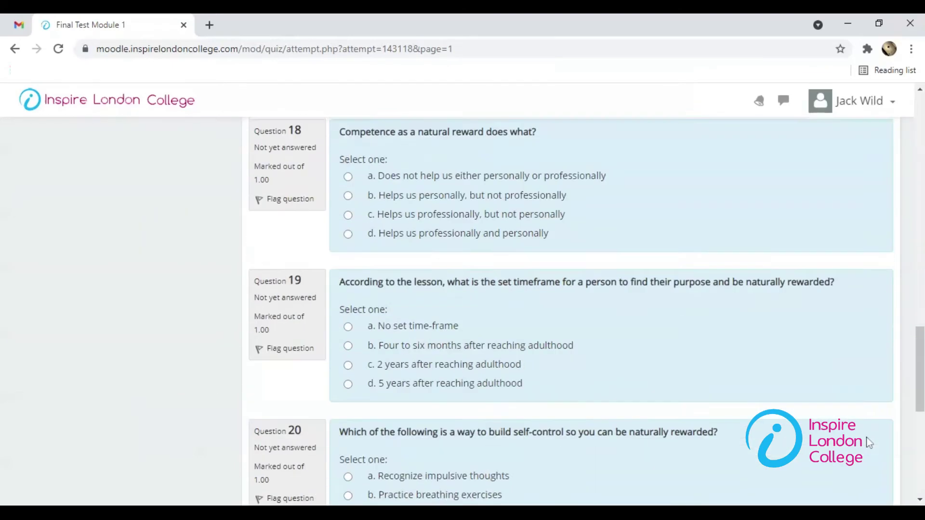
{"action": "scroll", "coordinate": [870, 442], "scroll_direction": "down", "scroll_amount": 5}
{"action": "left_click", "coordinate": [861, 340]}
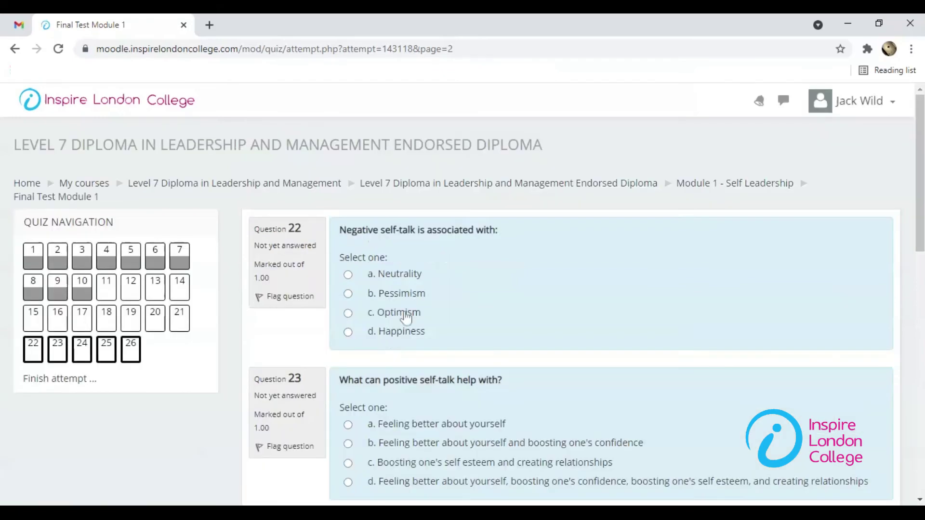
Step: Answer Q22 Happiness, Q25 Amount of sleep, Q26 Smiles often, and finish the attempt
{"action": "left_click", "coordinate": [397, 332]}
{"action": "scroll", "coordinate": [424, 387], "scroll_direction": "down", "scroll_amount": 8}
{"action": "left_click", "coordinate": [345, 378]}
{"action": "scroll", "coordinate": [433, 395], "scroll_direction": "down", "scroll_amount": 4}
{"action": "left_click", "coordinate": [368, 330]}
{"action": "left_click", "coordinate": [836, 391]}
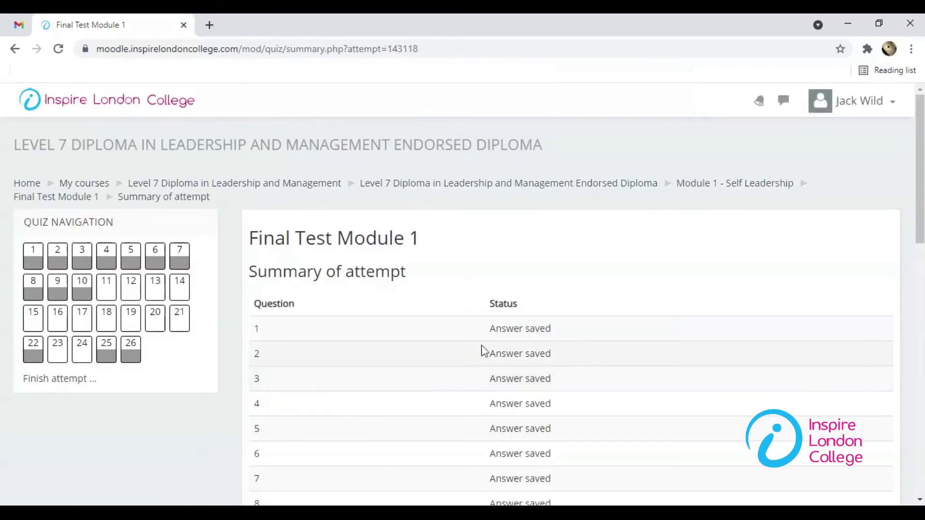
{"action": "scroll", "coordinate": [484, 350], "scroll_direction": "down", "scroll_amount": 15}
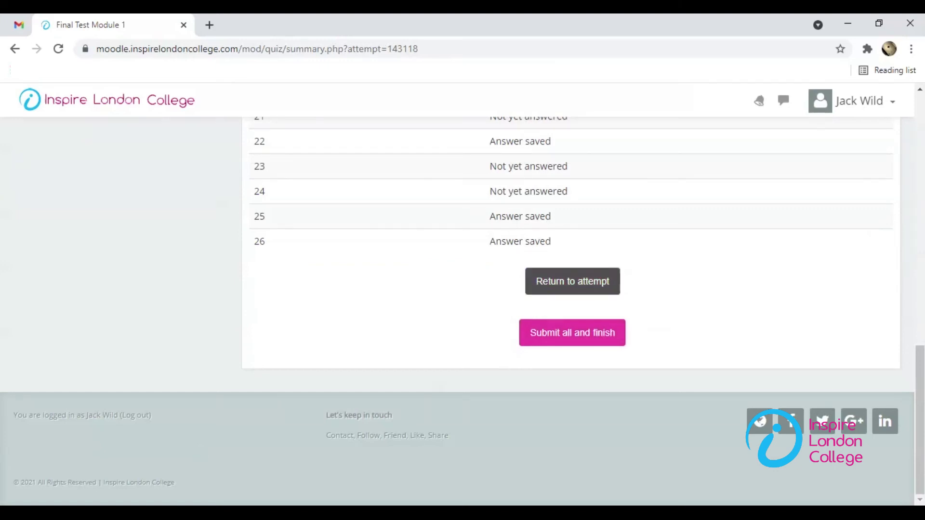
Step: Submit all answers and confirm the final submission of the attempt
{"action": "left_click", "coordinate": [614, 352]}
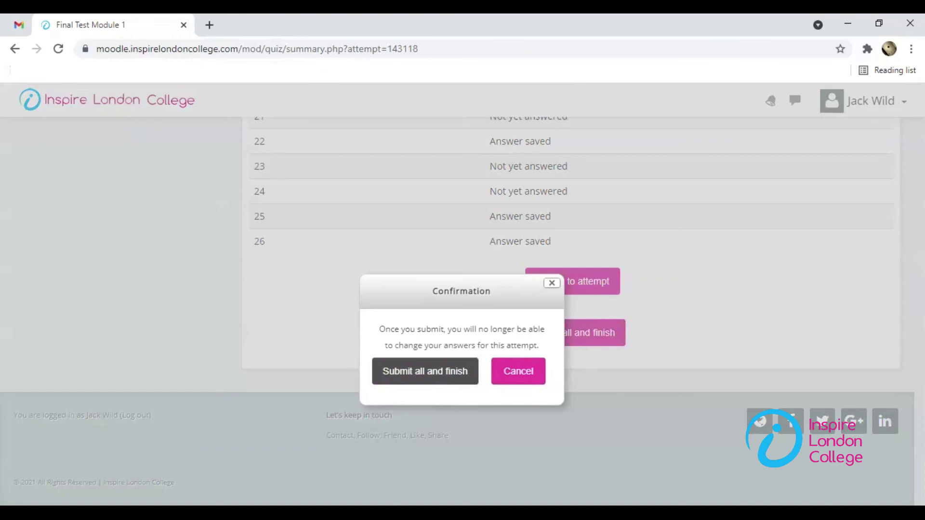
{"action": "left_click", "coordinate": [425, 371]}
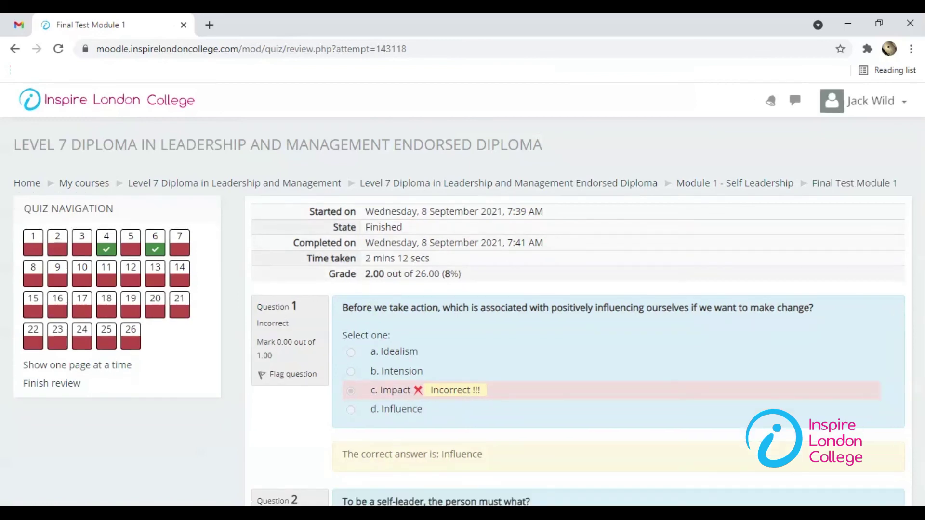
Step: Review the marked answers, graded 2.00 out of 26.00, and return to the Level 7 Endorsed Diploma course
{"action": "scroll", "coordinate": [442, 290], "scroll_direction": "down", "scroll_amount": 20}
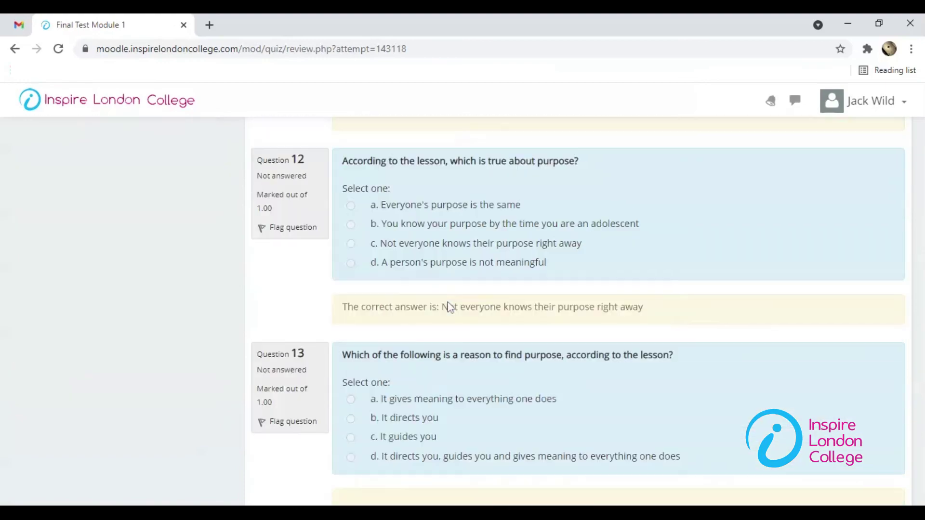
{"action": "scroll", "coordinate": [447, 302], "scroll_direction": "down", "scroll_amount": 20}
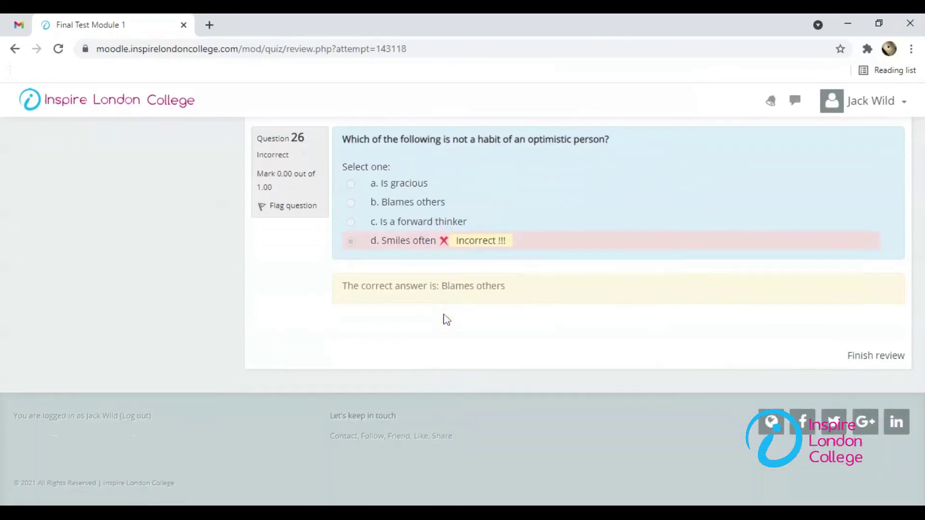
{"action": "scroll", "coordinate": [446, 316], "scroll_direction": "up", "scroll_amount": 20}
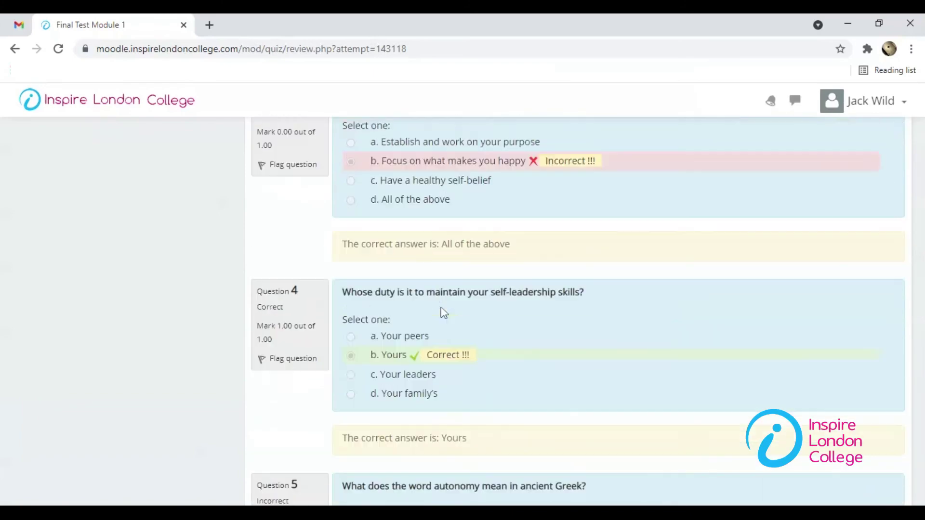
{"action": "scroll", "coordinate": [444, 313], "scroll_direction": "up", "scroll_amount": 15}
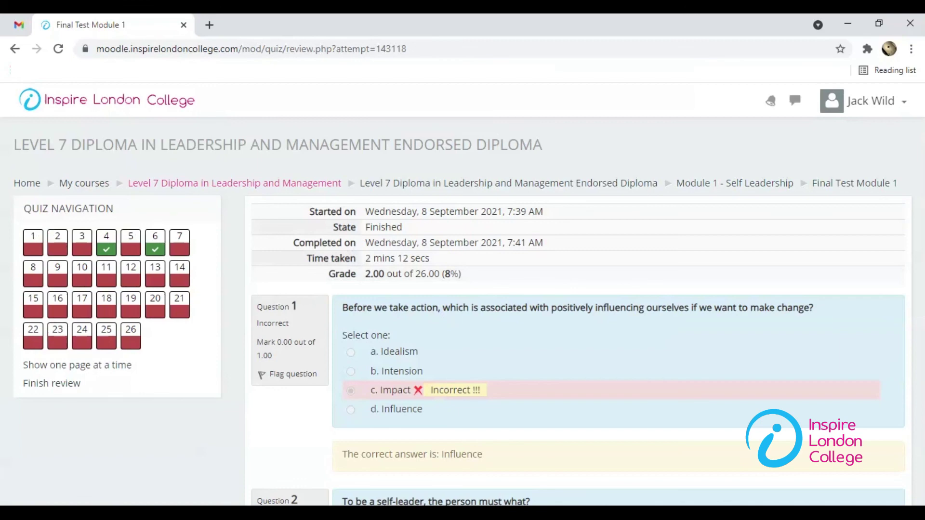
{"action": "left_click", "coordinate": [398, 188]}
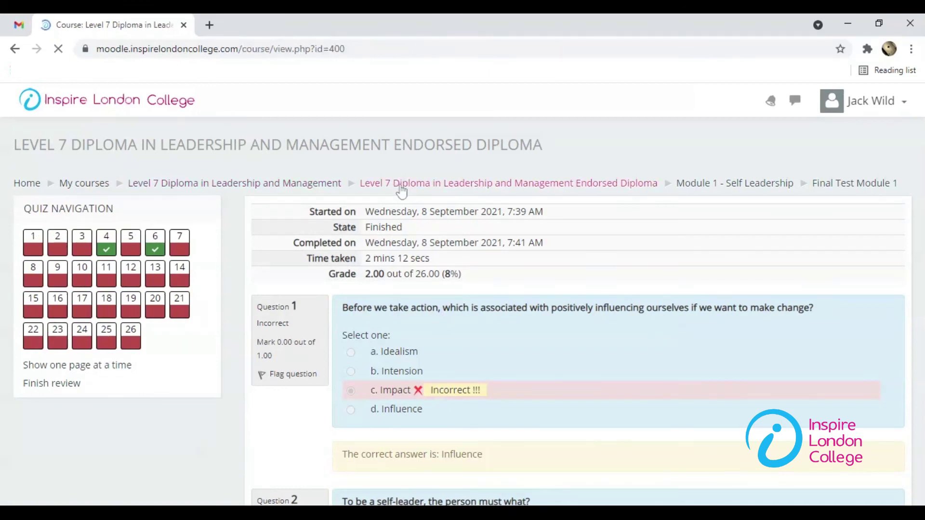